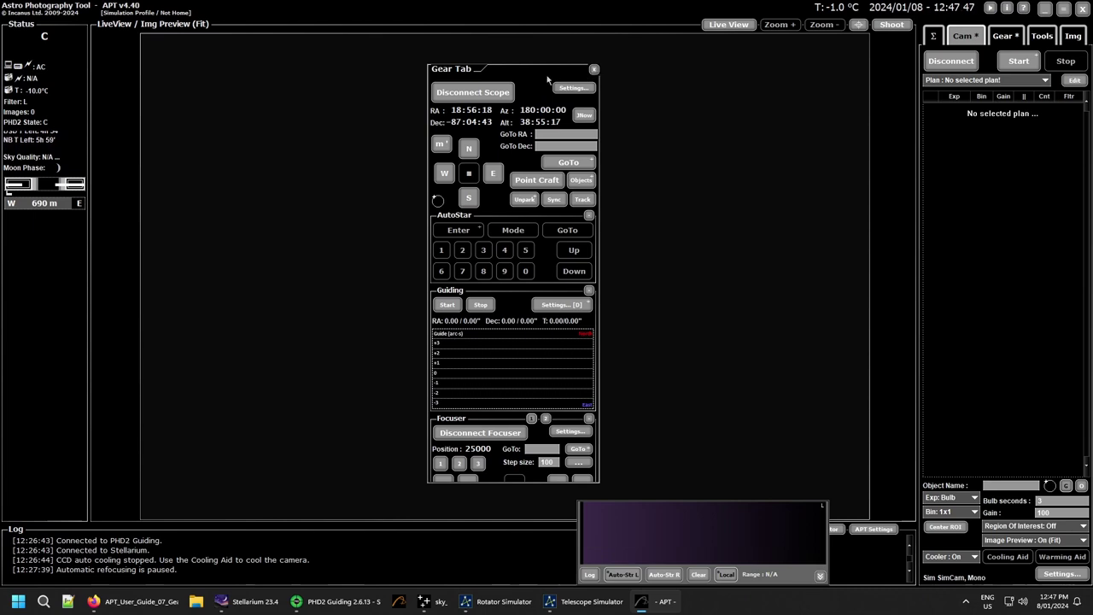
- Open the gear controls, disconnect the scope, and reconnect it with the currently chosen driver
{"action": "left_click", "coordinate": [1006, 37]}
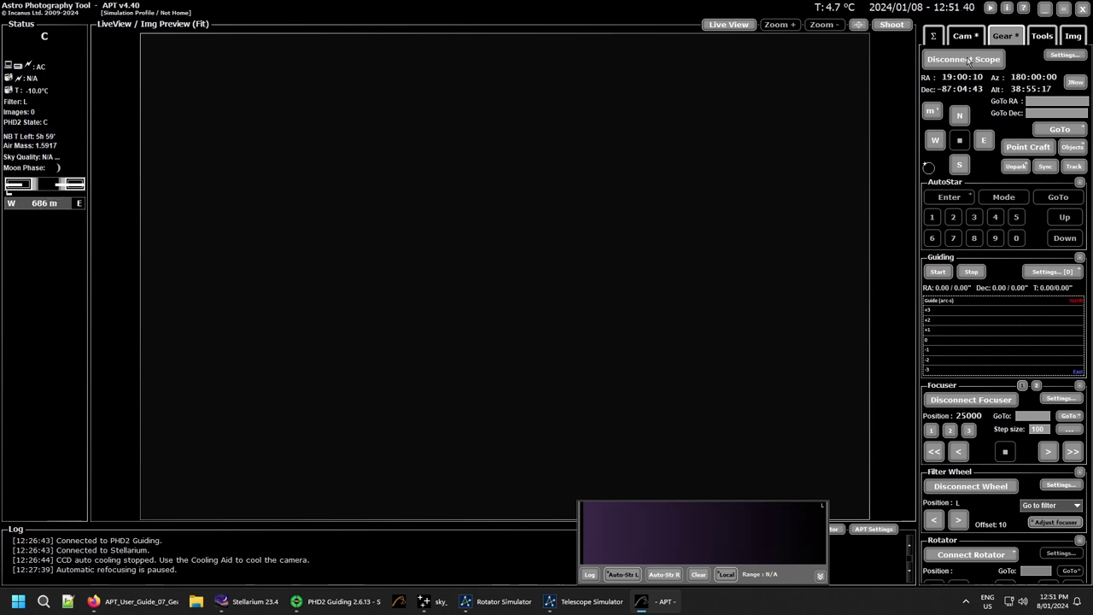
{"action": "left_click", "coordinate": [966, 61]}
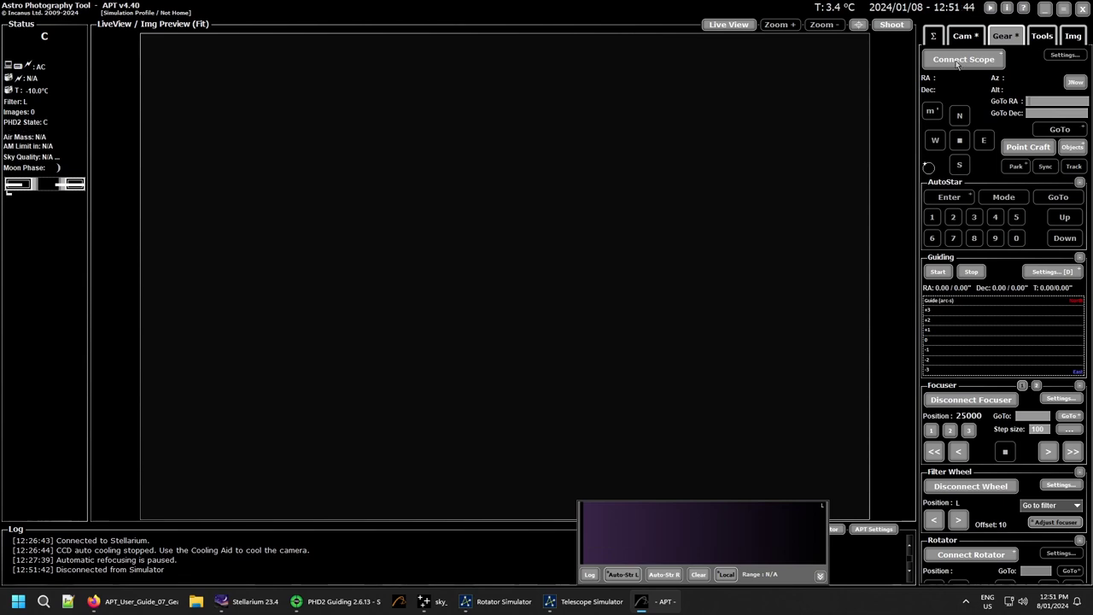
{"action": "left_click", "coordinate": [962, 66]}
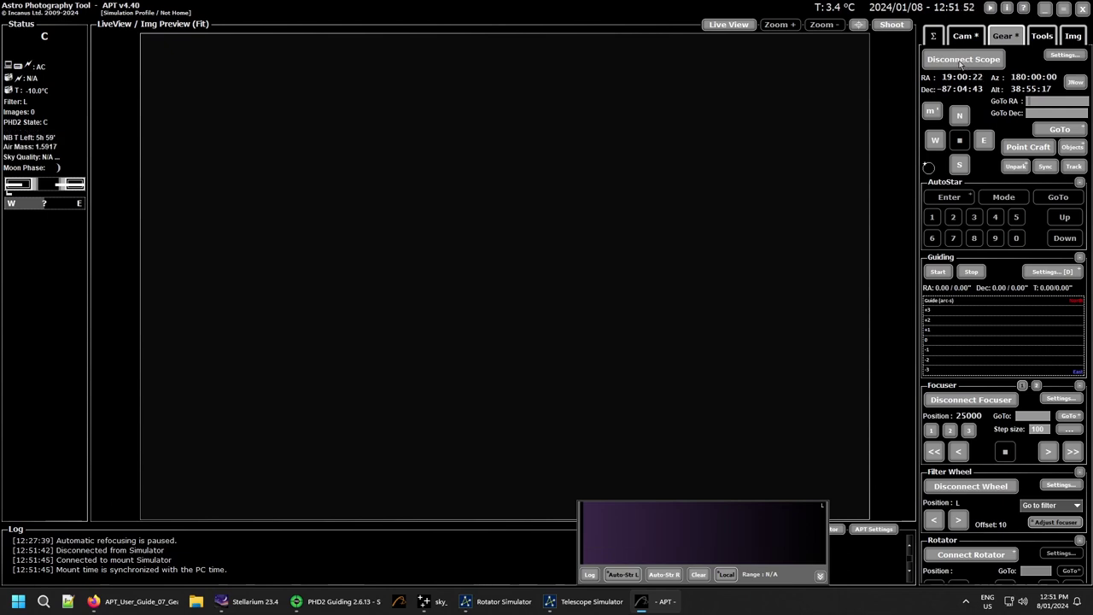
- Disconnect the scope, open the ASCOM driver chooser, and reconnect using Telescope Simulator for .NET
{"action": "left_click", "coordinate": [961, 64]}
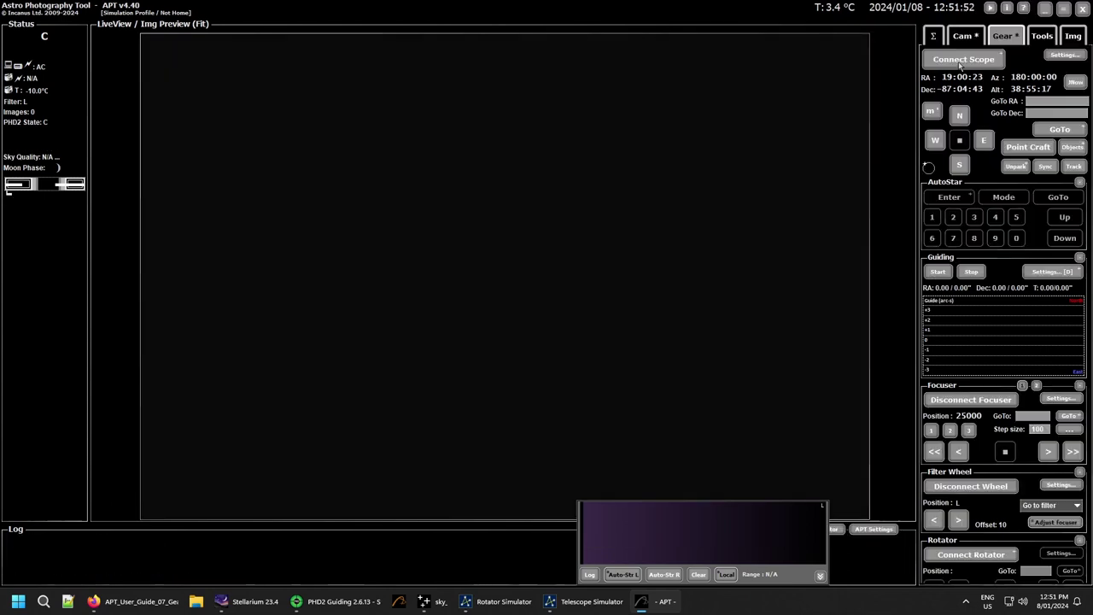
{"action": "left_click", "coordinate": [960, 63]}
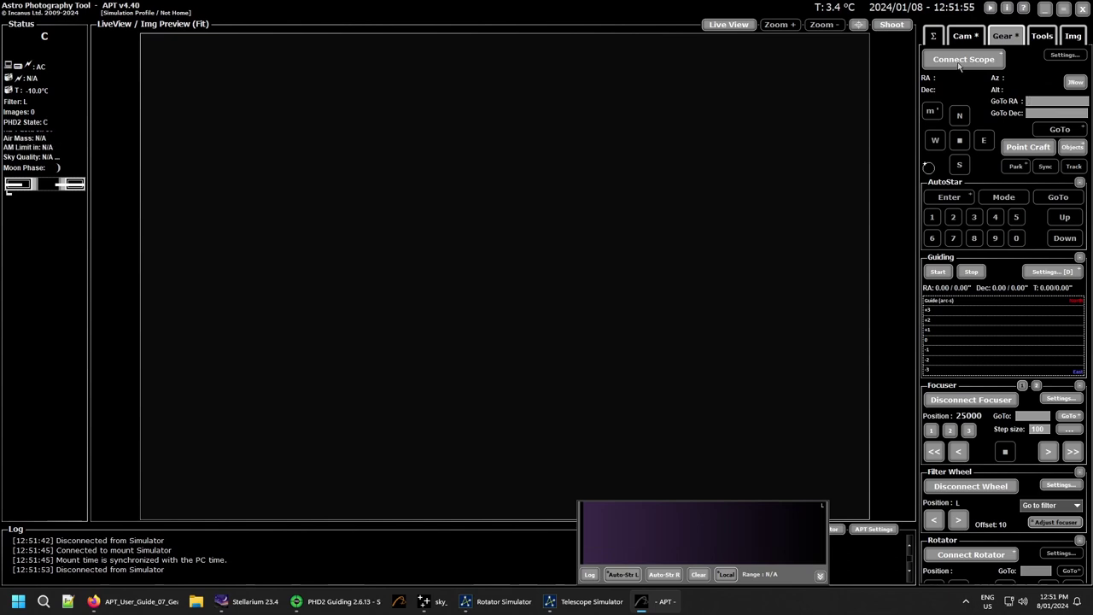
{"action": "left_click", "coordinate": [576, 297]}
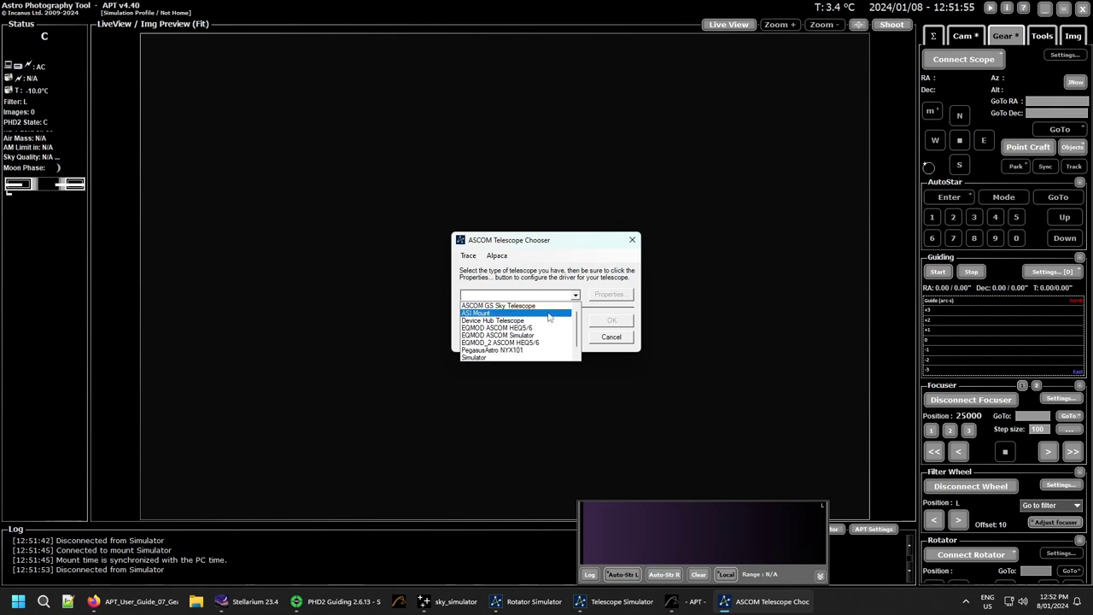
{"action": "scroll", "coordinate": [545, 330], "scroll_direction": "down", "scroll_amount": 1}
{"action": "scroll", "coordinate": [547, 330], "scroll_direction": "up", "scroll_amount": 1}
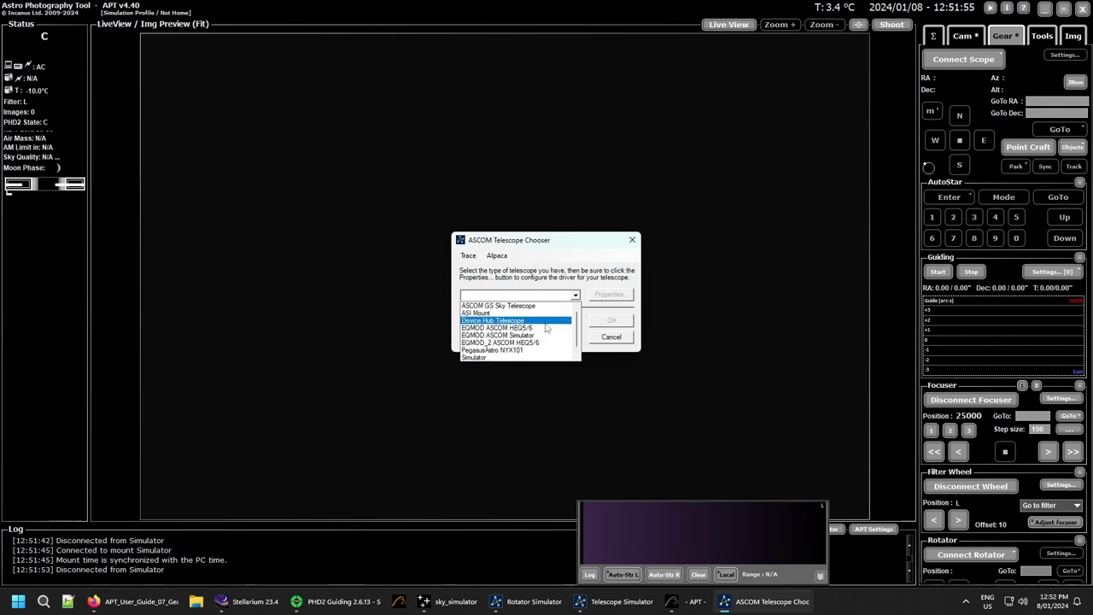
{"action": "scroll", "coordinate": [547, 329], "scroll_direction": "down", "scroll_amount": 1}
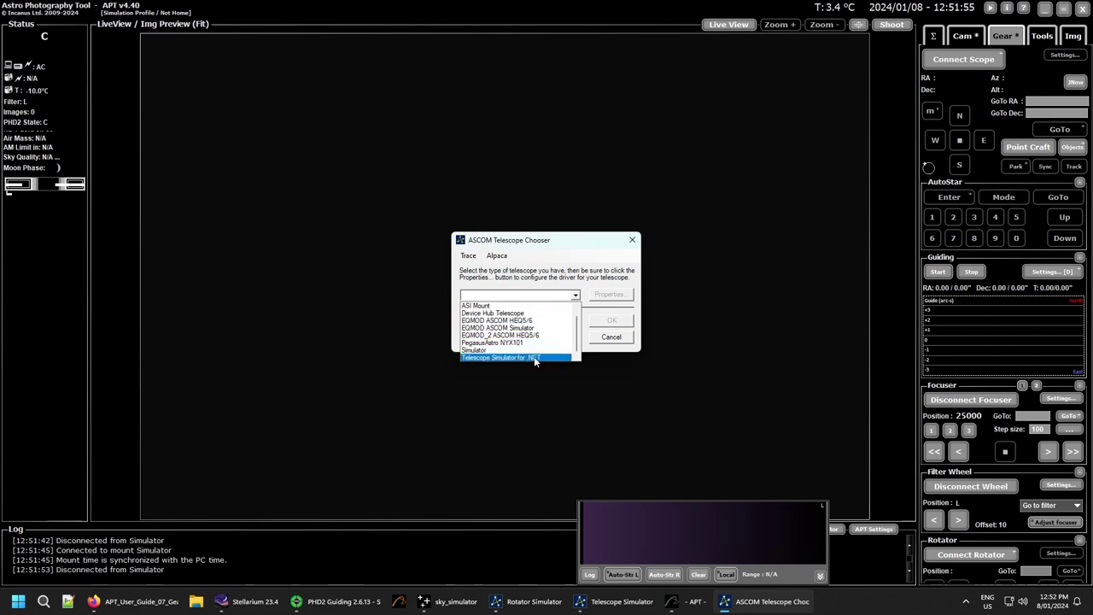
{"action": "left_click", "coordinate": [534, 357]}
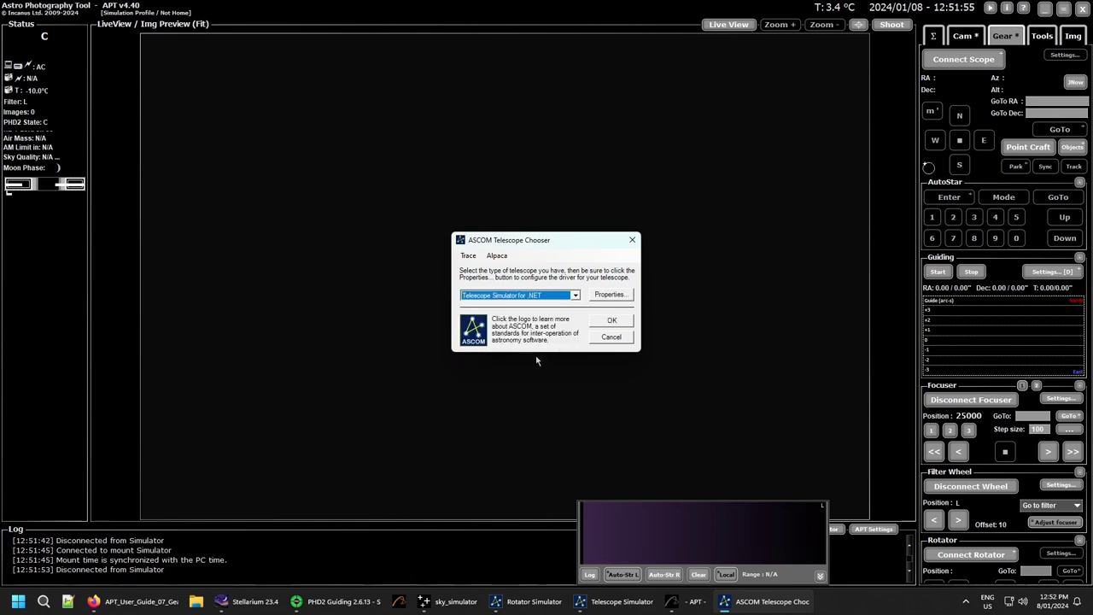
{"action": "left_click", "coordinate": [611, 322]}
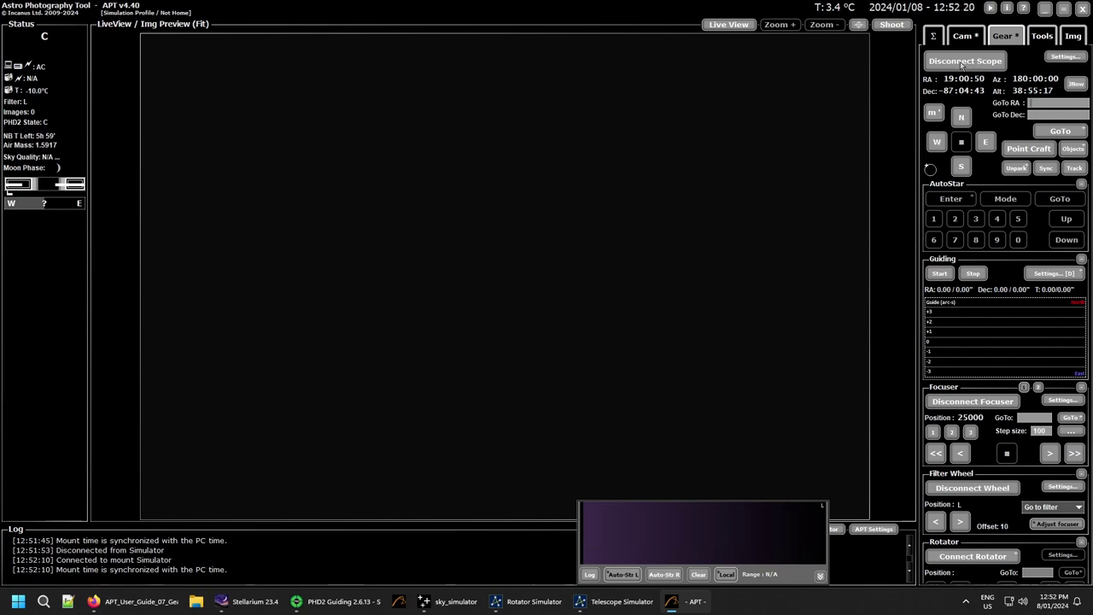
- Request the mount driver settings but decline to continue, and toggle the JNow coordinate conversion twice, dismissing each notification
{"action": "left_click", "coordinate": [1065, 56]}
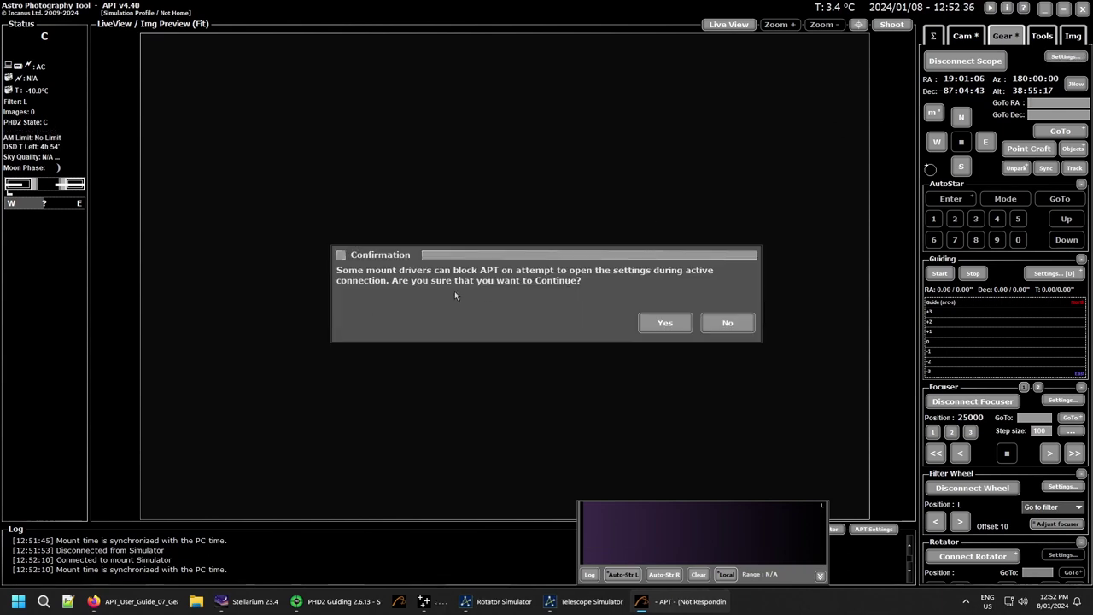
{"action": "left_click", "coordinate": [732, 326]}
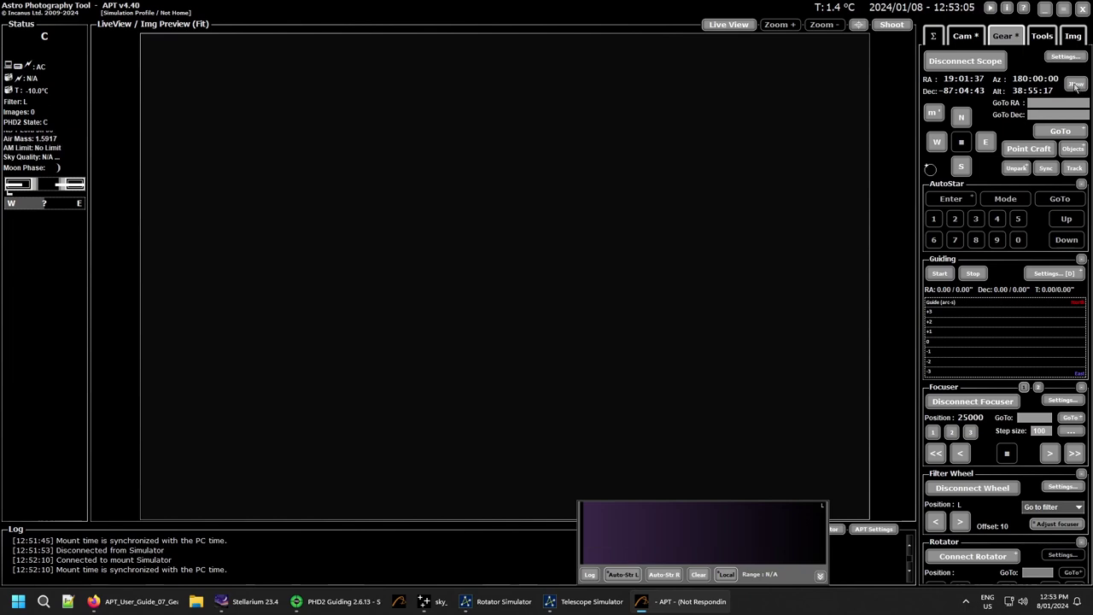
{"action": "left_click", "coordinate": [1076, 85]}
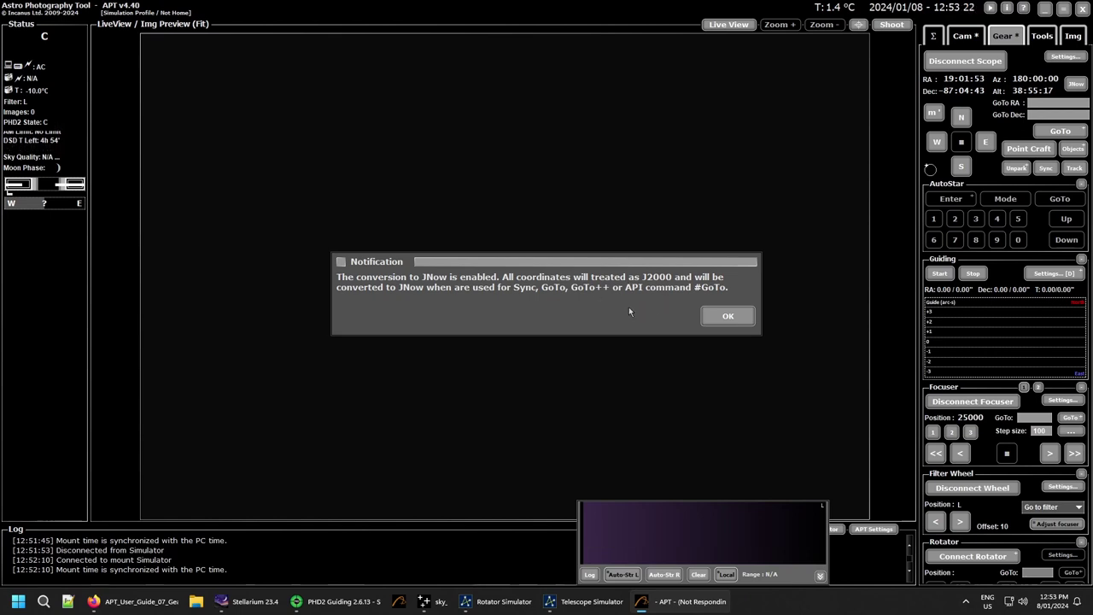
{"action": "left_click", "coordinate": [728, 317]}
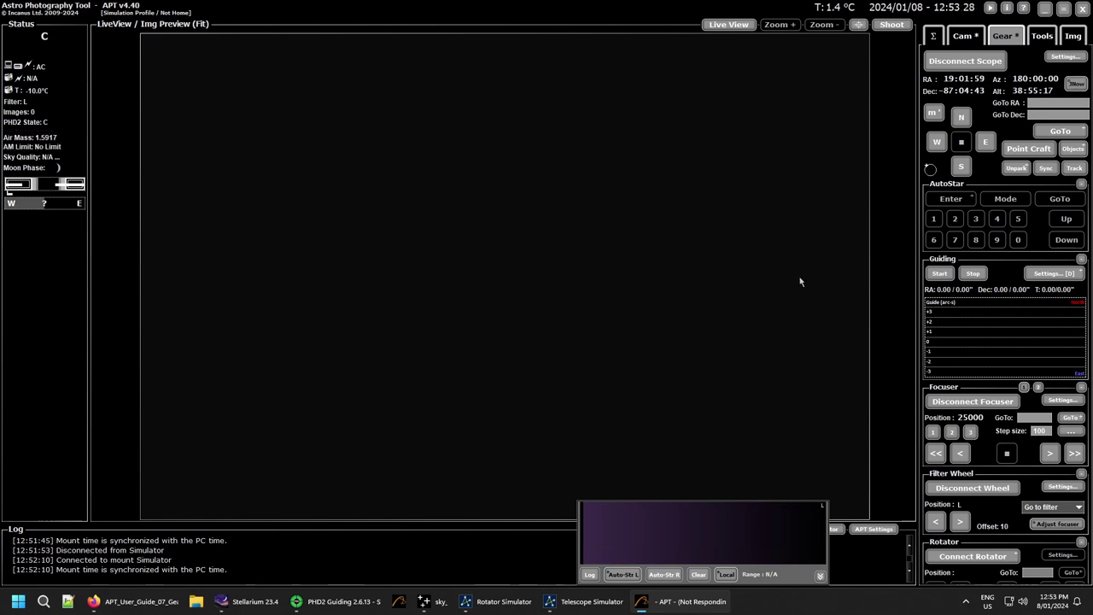
{"action": "left_click", "coordinate": [1074, 85]}
{"action": "left_click", "coordinate": [726, 315]}
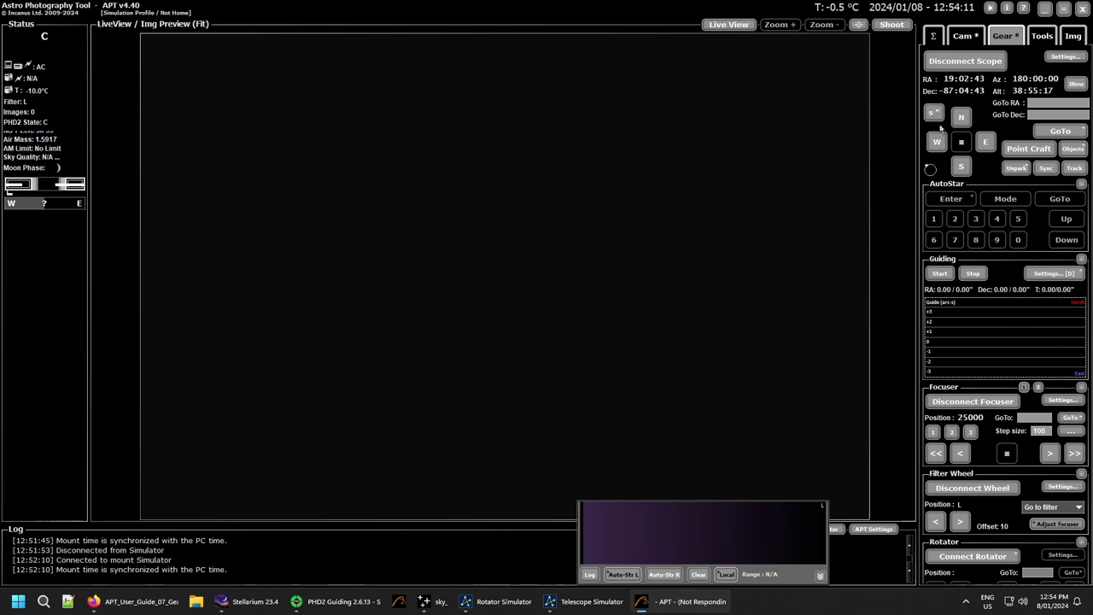
- Cycle the mount's direction-control mode between m and s, ending on m
{"action": "left_click", "coordinate": [934, 115]}
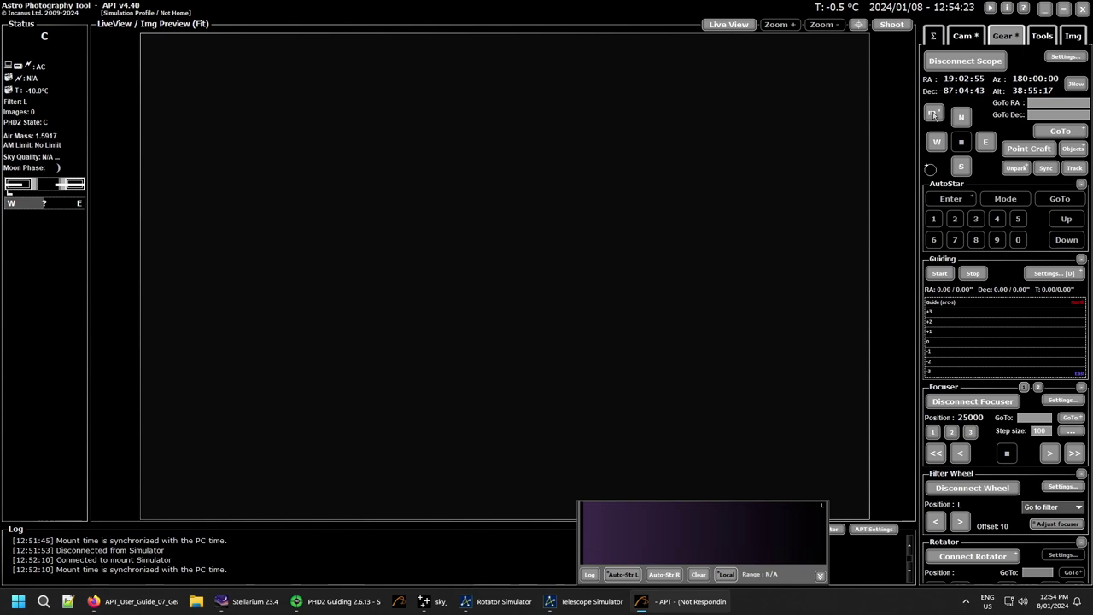
{"action": "left_click", "coordinate": [934, 115]}
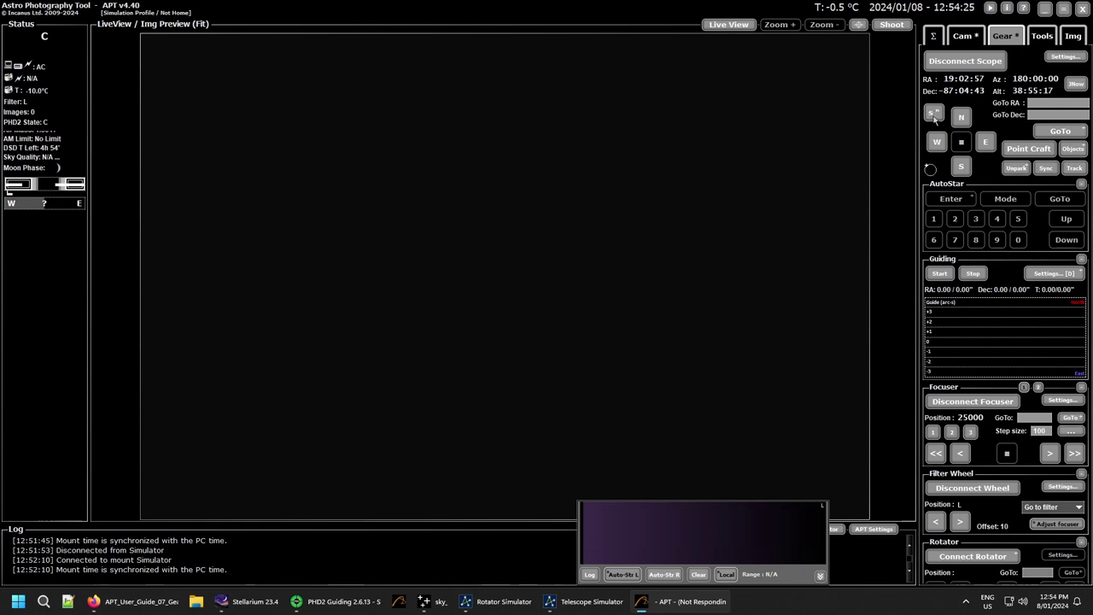
{"action": "left_click", "coordinate": [935, 113]}
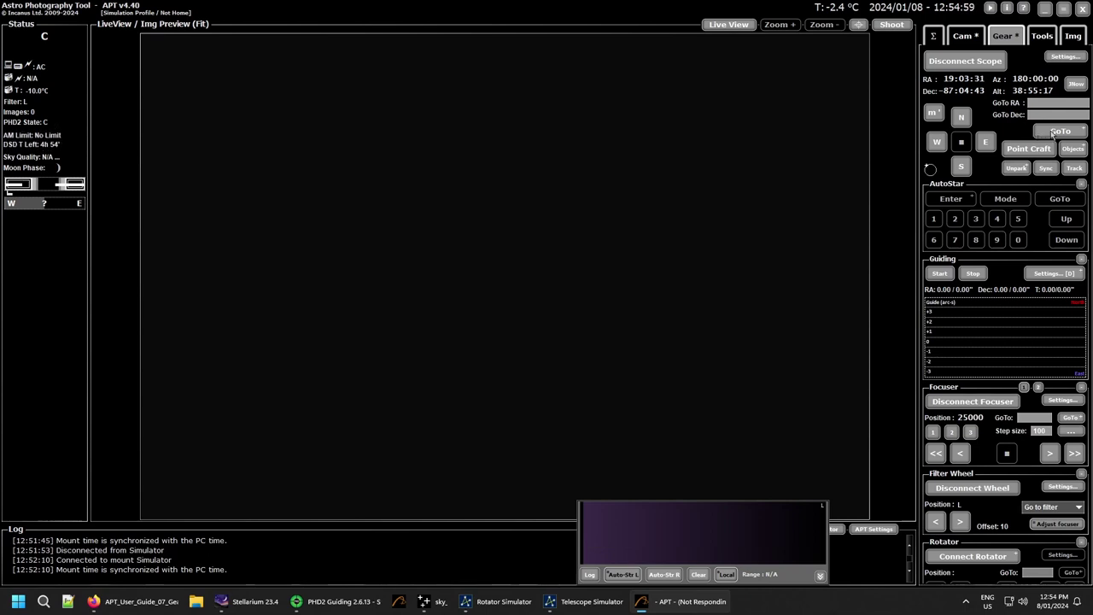
- Review the Advanced GoTo options, including the Dec offset degrees for the equator GoTo, and close them
{"action": "right_click", "coordinate": [1053, 134]}
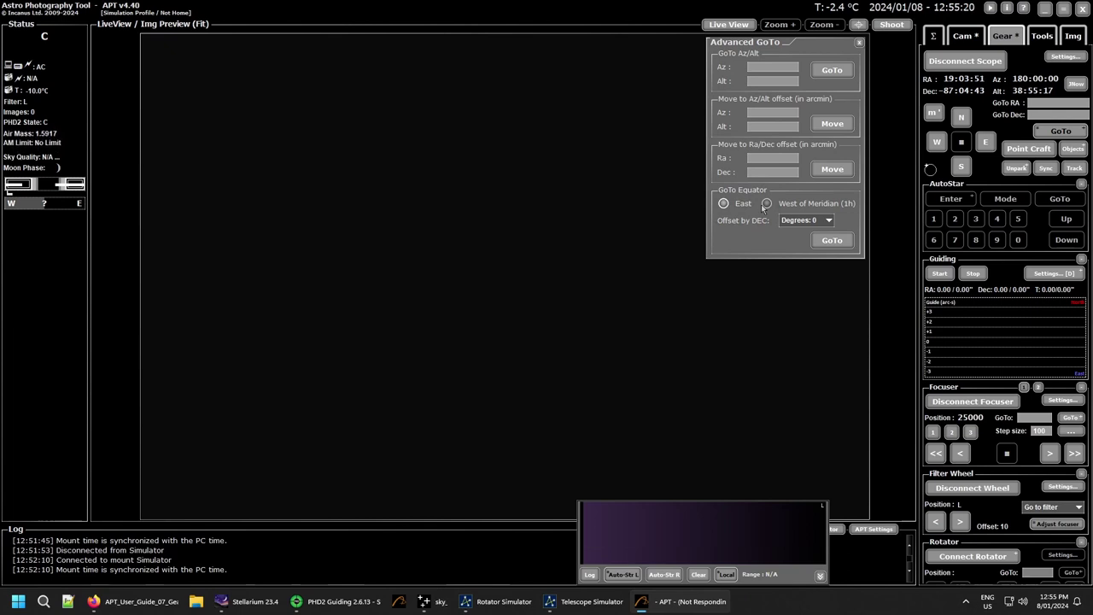
{"action": "left_click", "coordinate": [827, 223]}
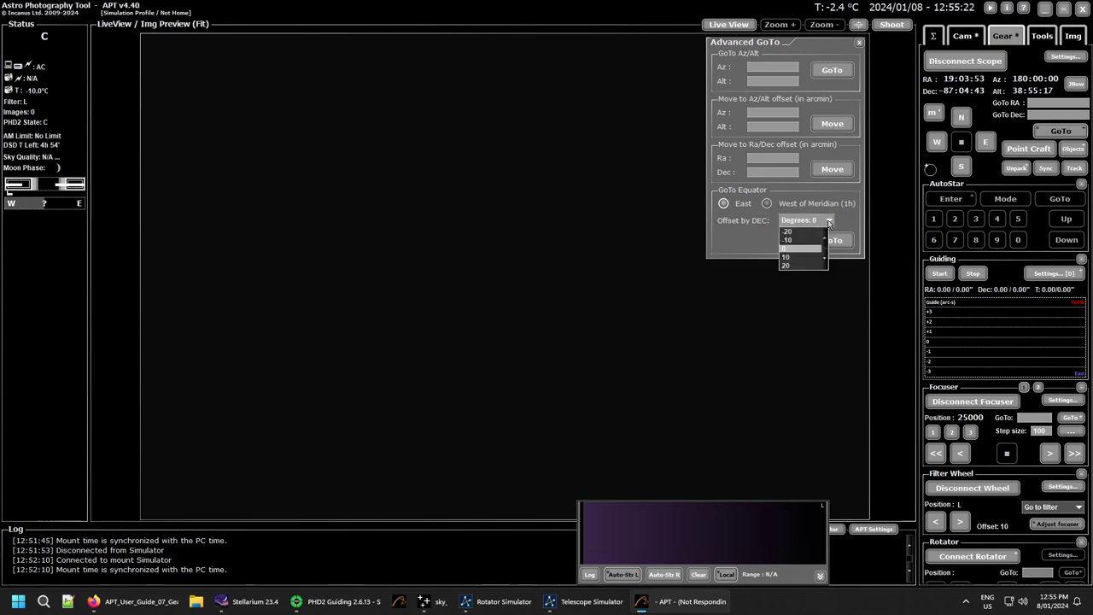
{"action": "left_click", "coordinate": [828, 222]}
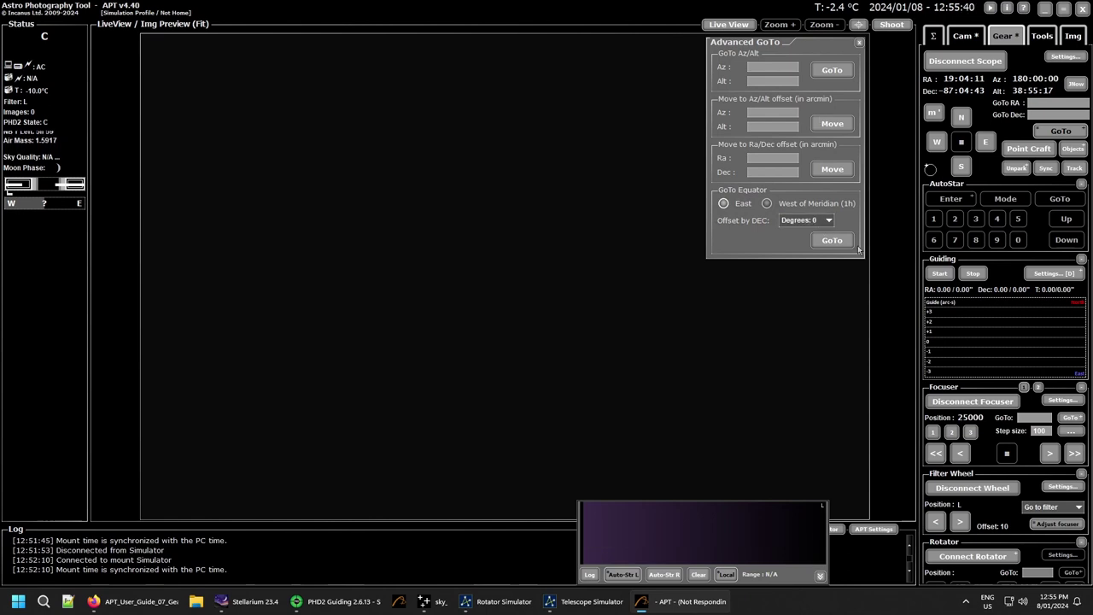
{"action": "left_click", "coordinate": [860, 43]}
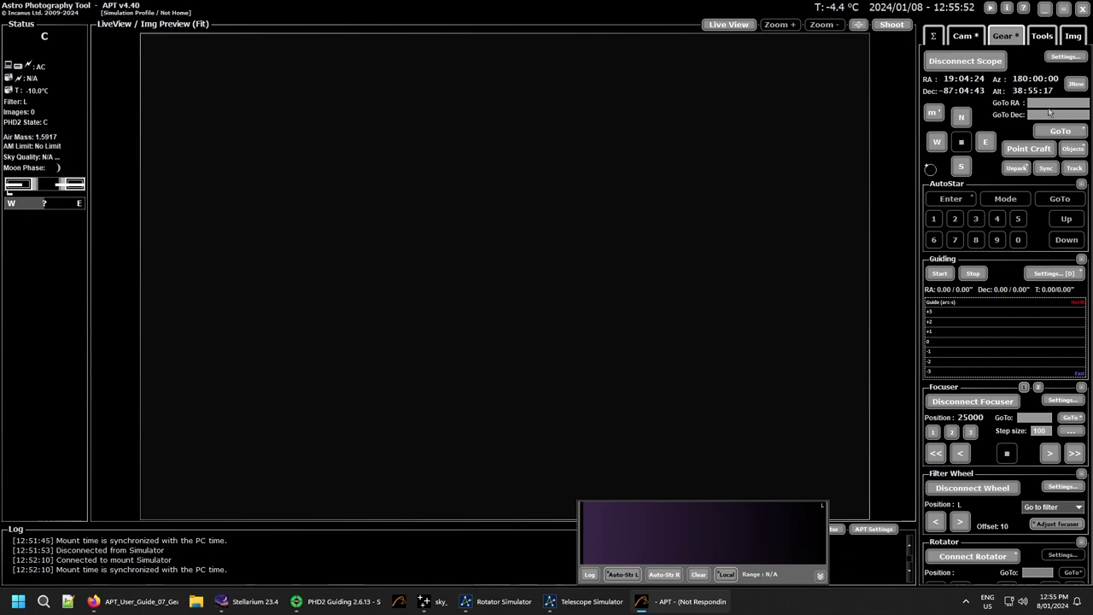
- View the Point Craft plate-solving window and the Objects Browser, closing each without choosing an object
{"action": "left_click", "coordinate": [1022, 153]}
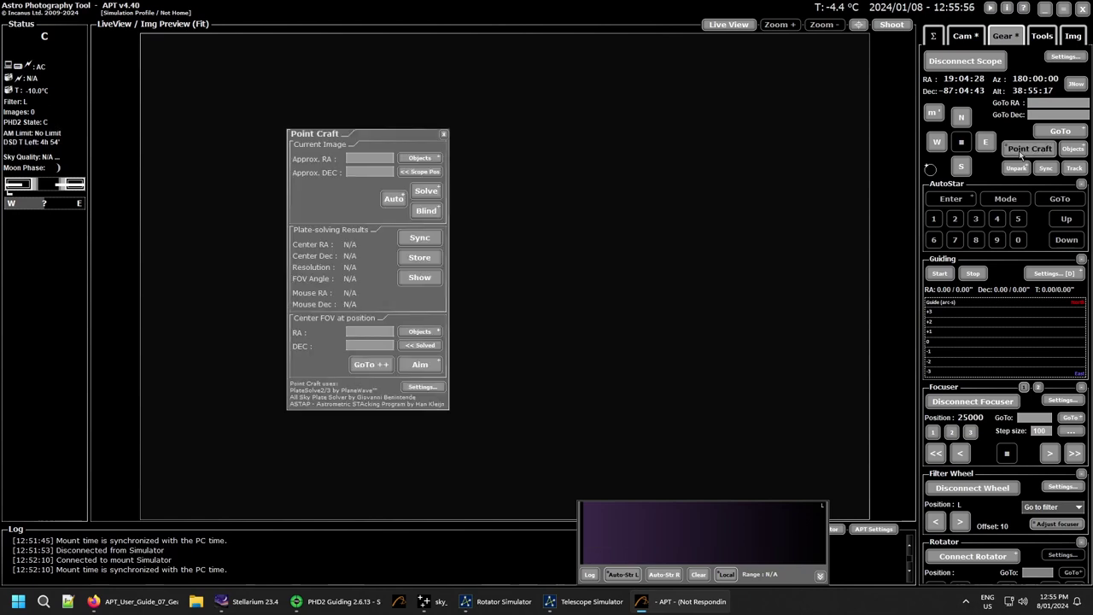
{"action": "left_click", "coordinate": [443, 135]}
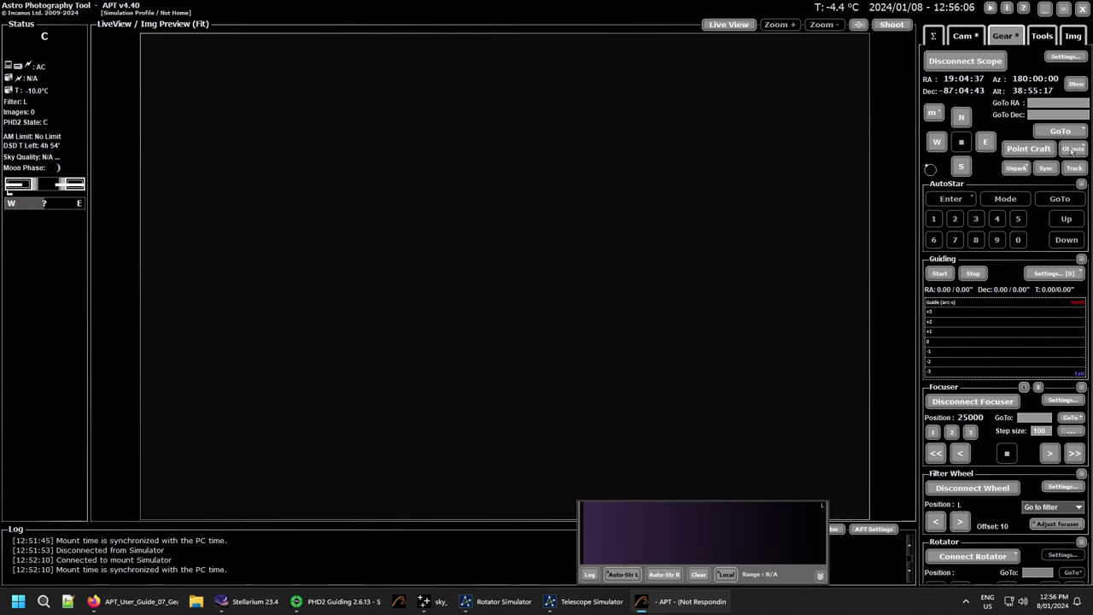
{"action": "left_click", "coordinate": [1073, 150]}
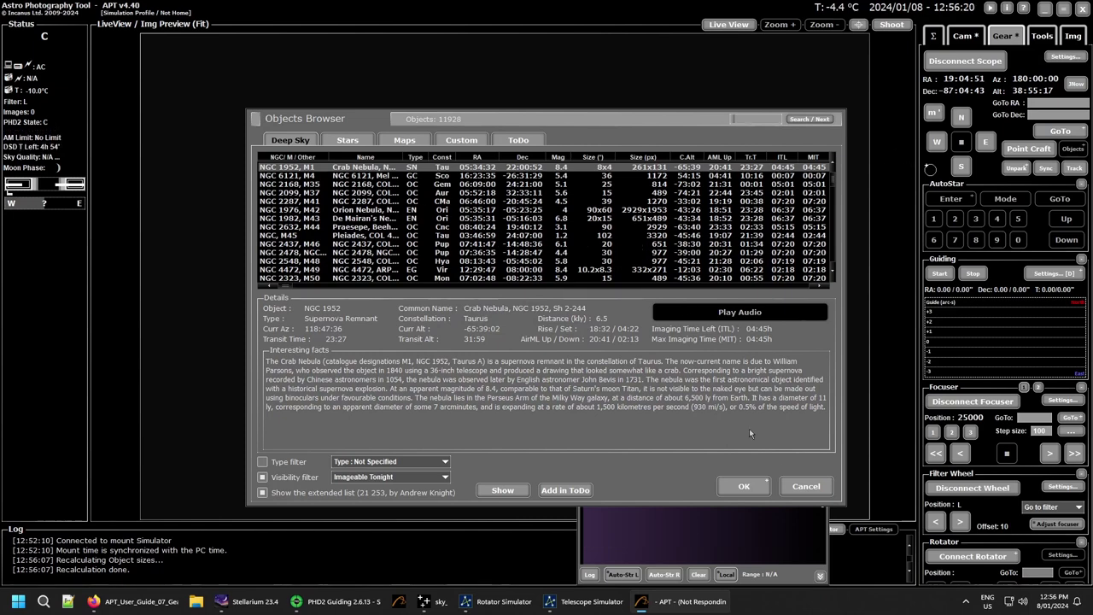
{"action": "left_click", "coordinate": [806, 487]}
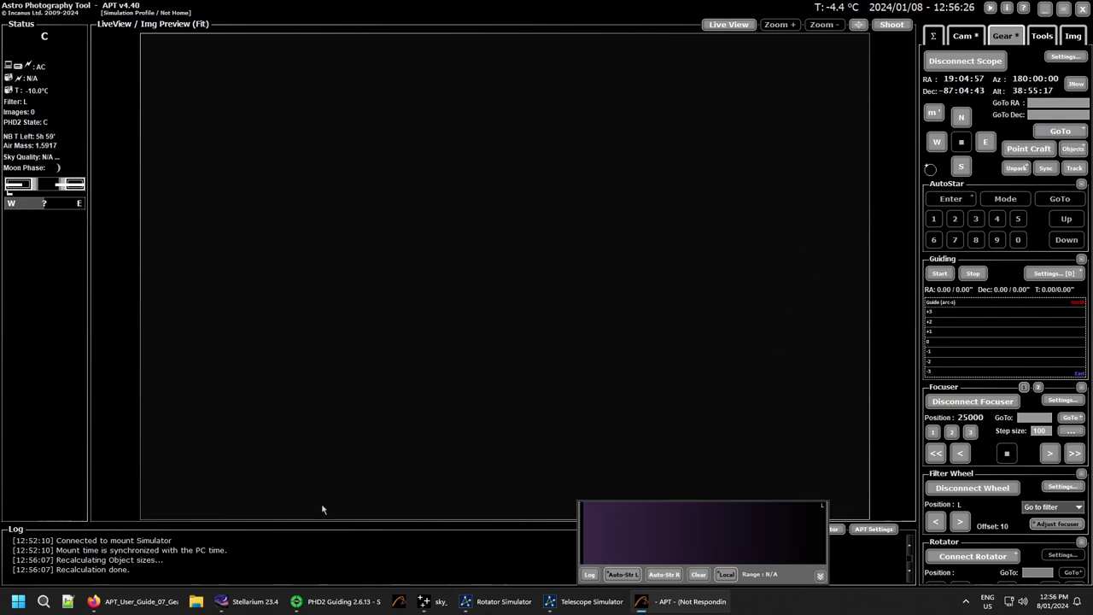
- Switch to Stellarium and set the telescope for the Centaurus A framing to 150mm Quattro F4 @ 518
{"action": "left_click", "coordinate": [252, 603]}
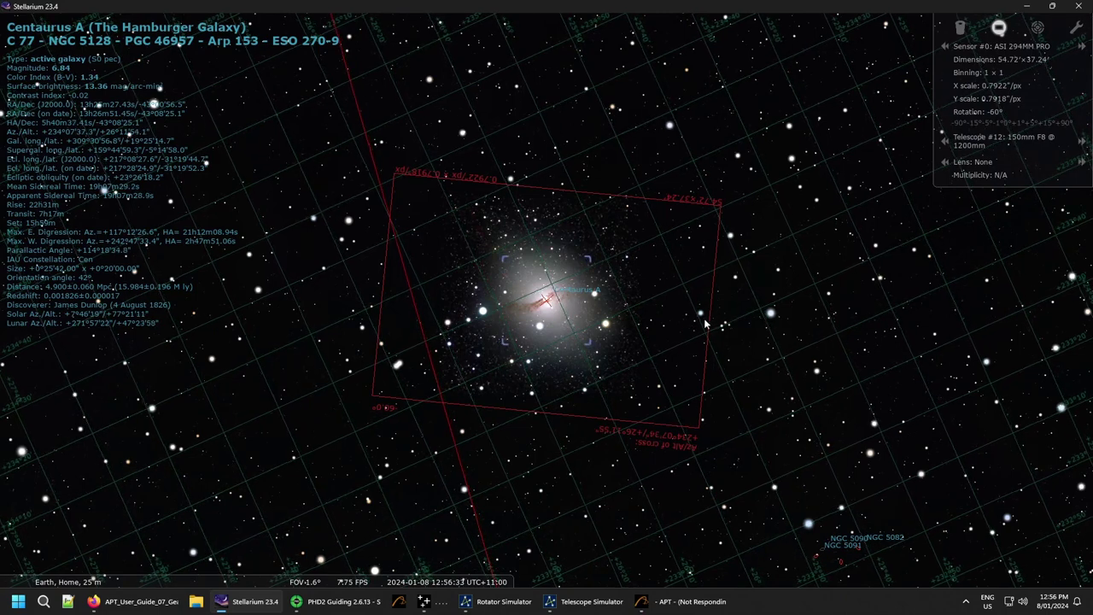
{"action": "left_click", "coordinate": [945, 141]}
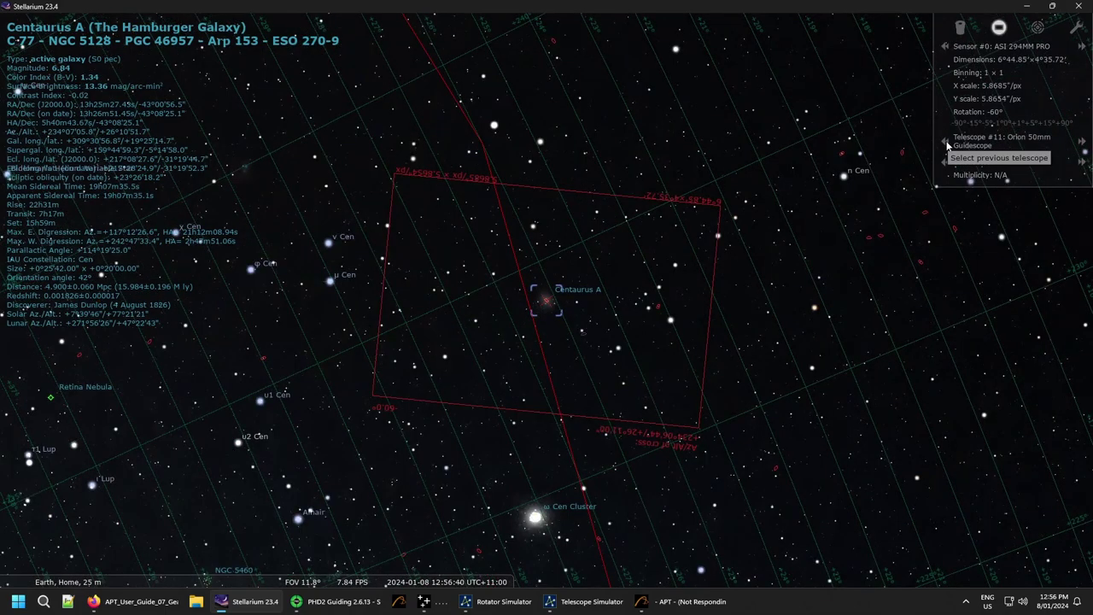
{"action": "left_click", "coordinate": [1081, 142]}
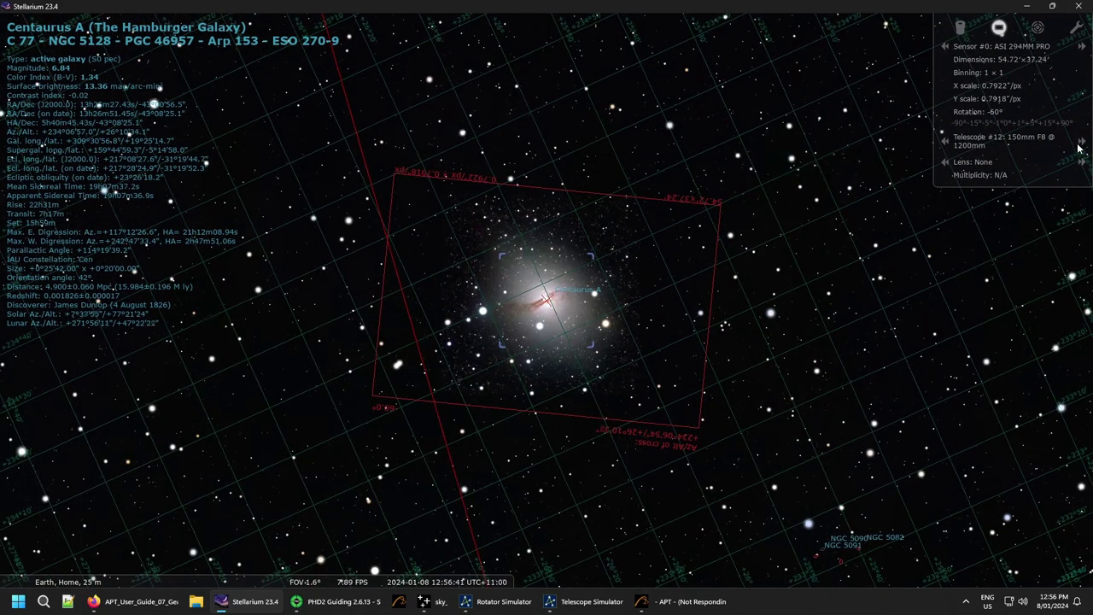
{"action": "left_click", "coordinate": [1082, 142]}
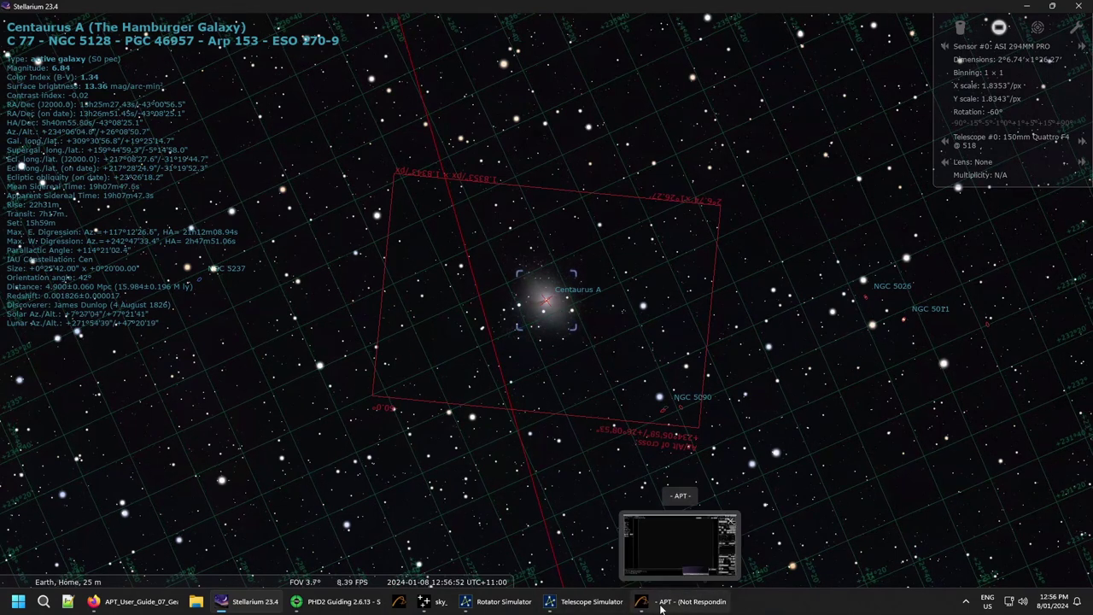
- Return to APT and import Centaurus A's coordinates from Stellarium as the GoTo RA and Dec
{"action": "left_click", "coordinate": [662, 608]}
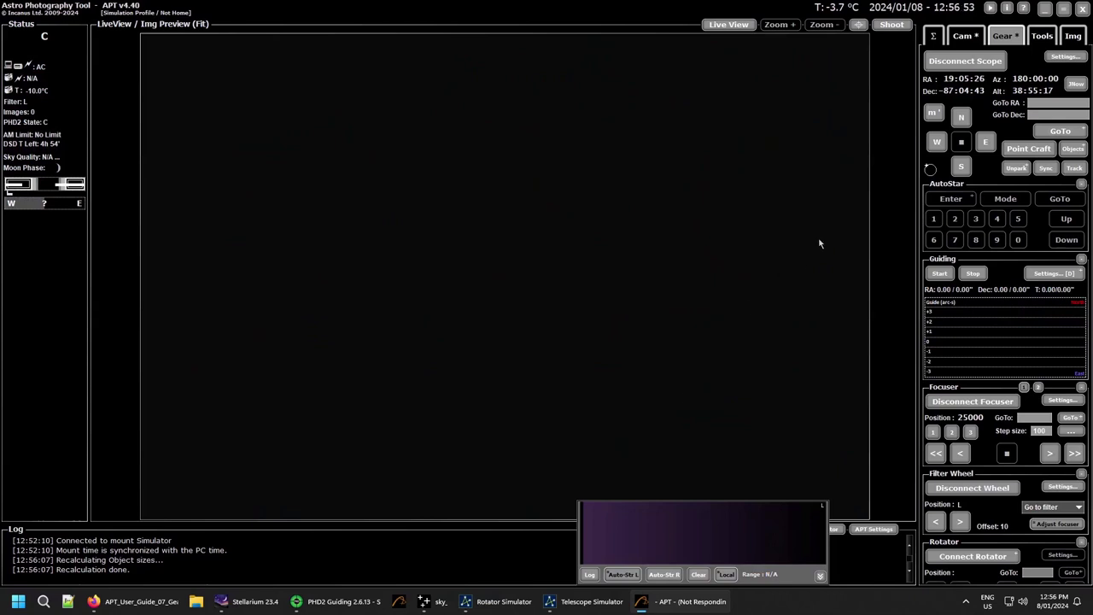
{"action": "left_click", "coordinate": [1074, 149]}
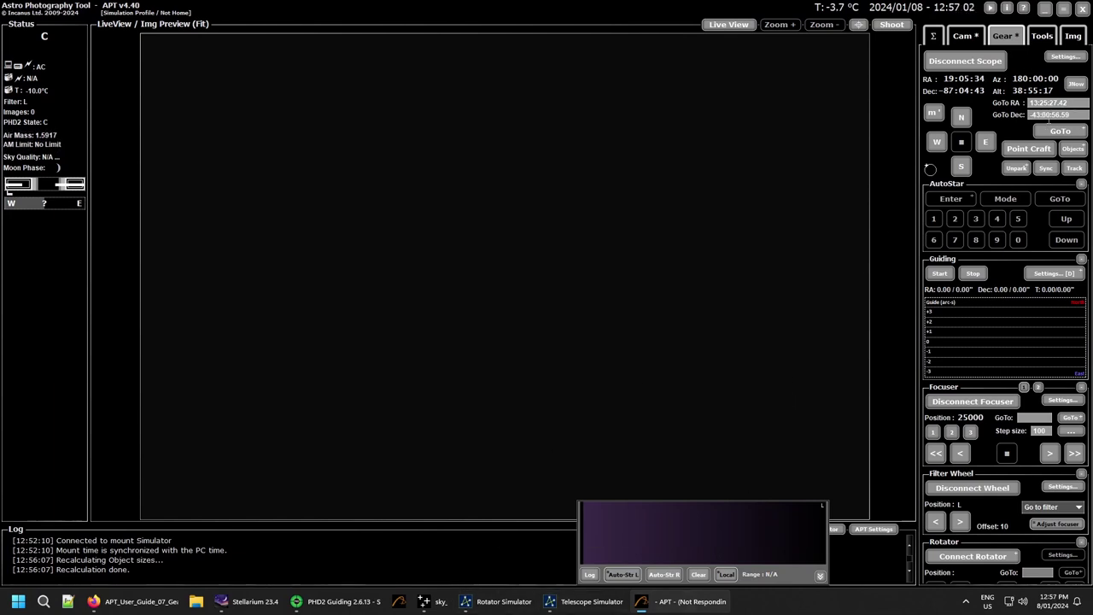
- Check the Centaurus A coordinates in Stellarium, and return to APT to unpark the mount
{"action": "left_click", "coordinate": [246, 602]}
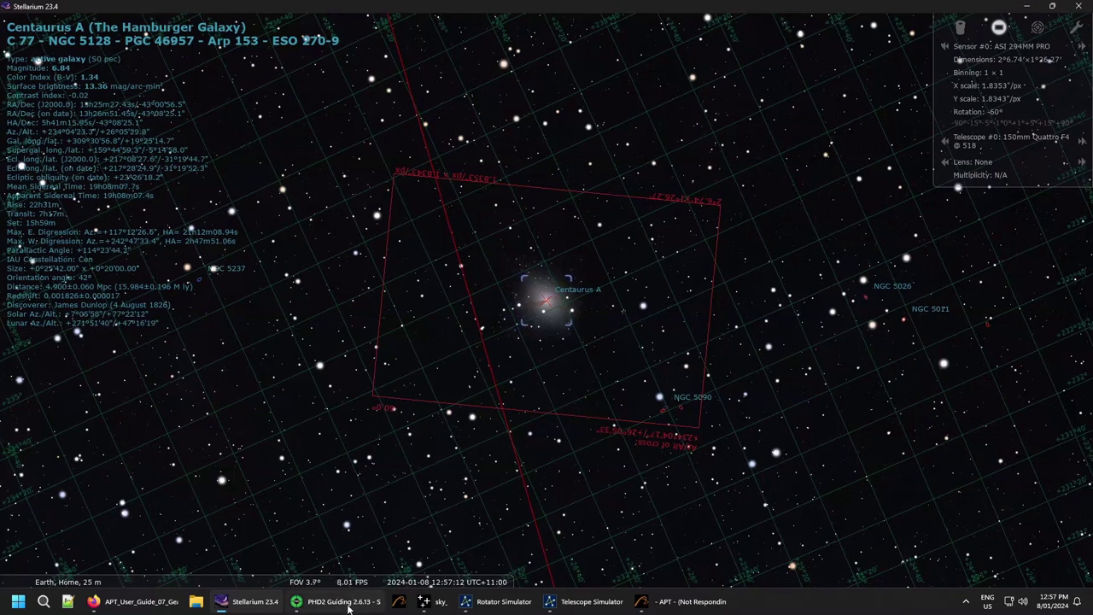
{"action": "left_click", "coordinate": [679, 602]}
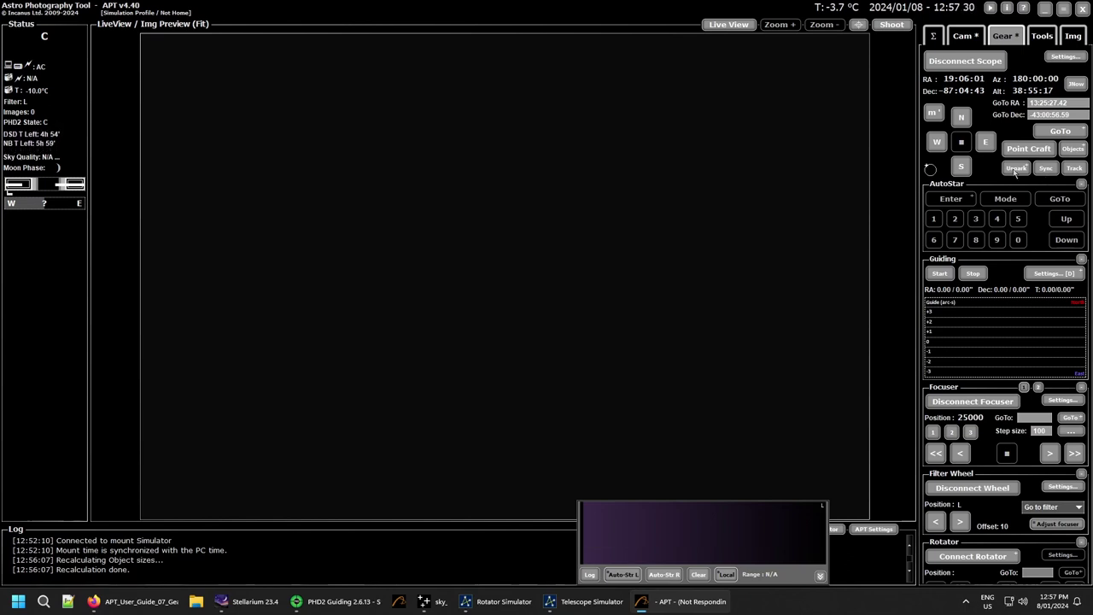
{"action": "left_click", "coordinate": [1015, 168]}
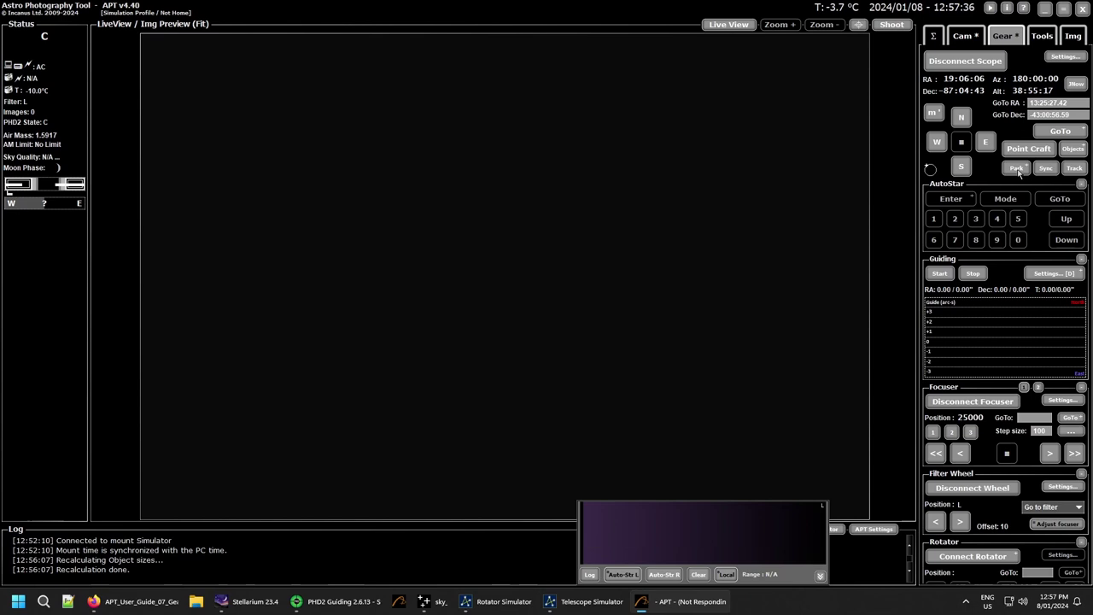
- Bring up the option to set the current position as Park, decline it, and park the telescope
{"action": "right_click", "coordinate": [1016, 168]}
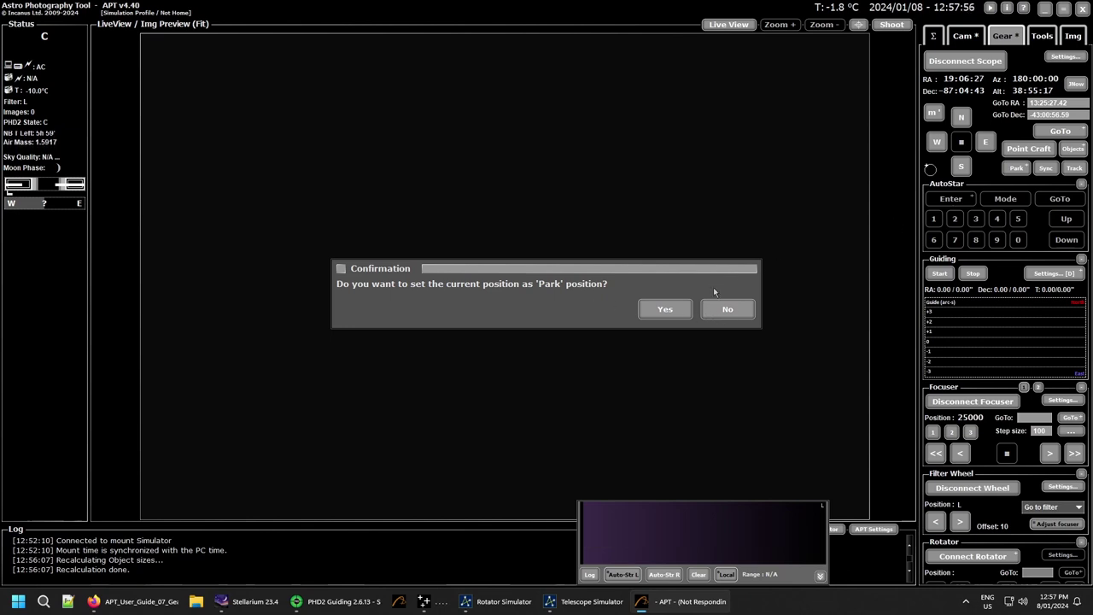
{"action": "left_click", "coordinate": [726, 310]}
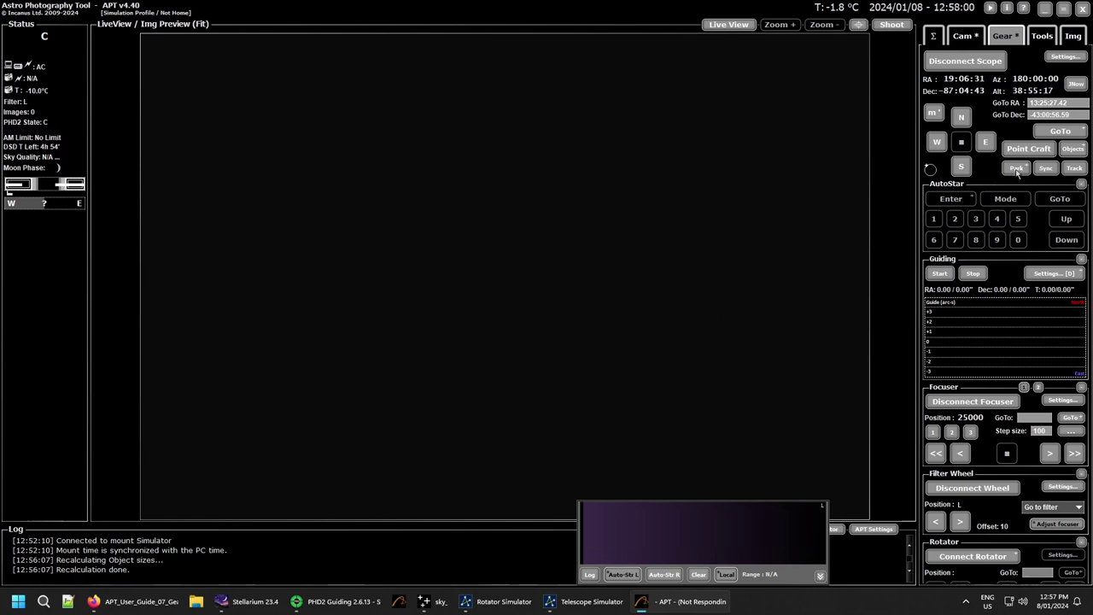
{"action": "left_click", "coordinate": [1017, 169]}
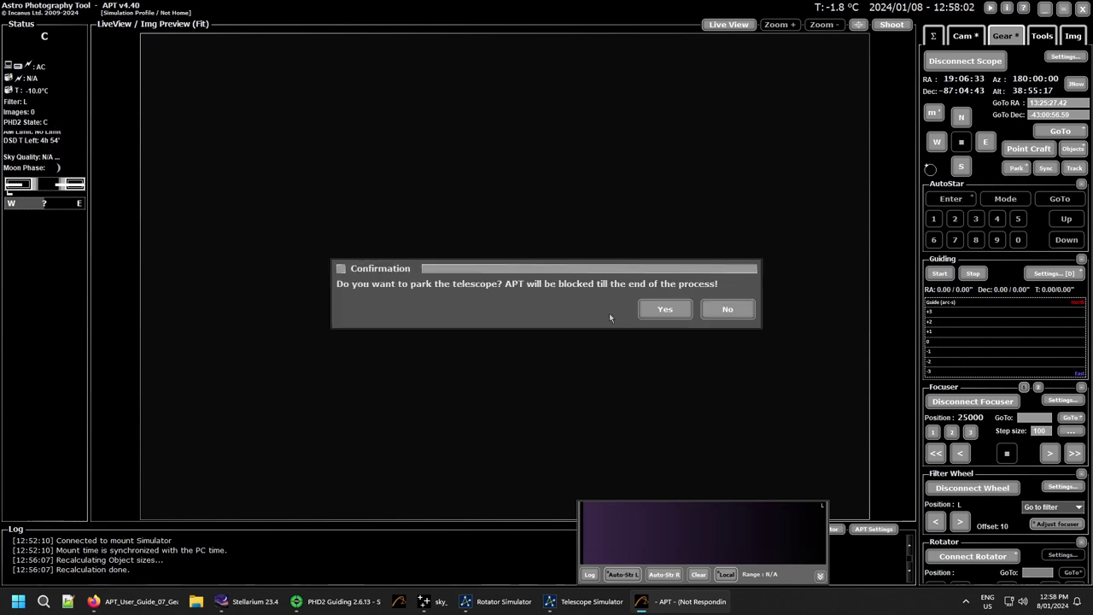
{"action": "left_click", "coordinate": [669, 314]}
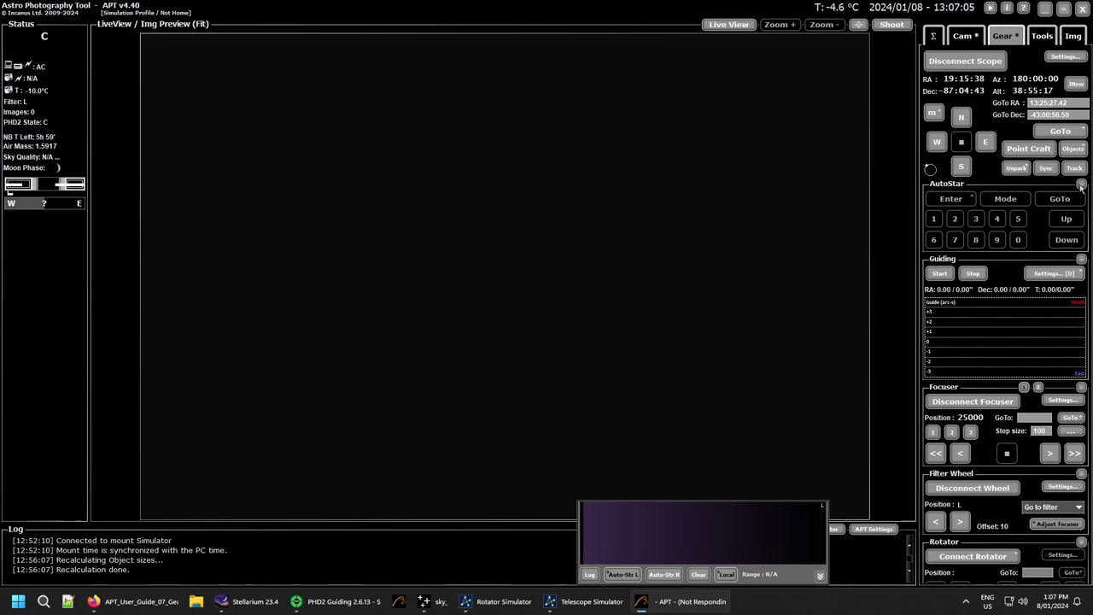
- Collapse the AutoStar section of the gear controls, and return to APT from the title slide
{"action": "left_click", "coordinate": [1082, 185]}
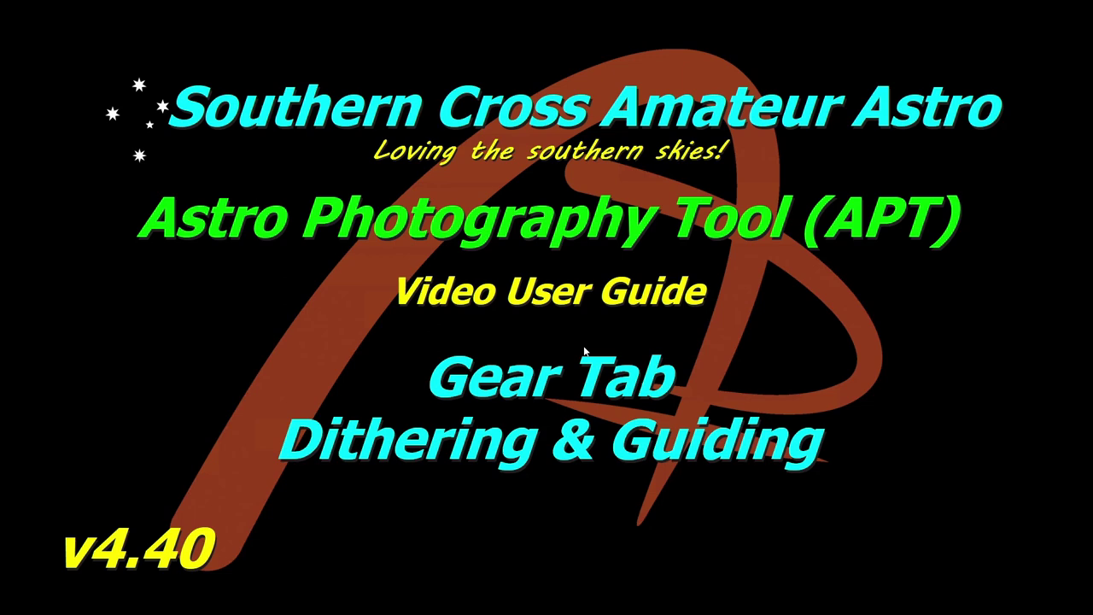
{"action": "key", "text": "alt+Tab"}
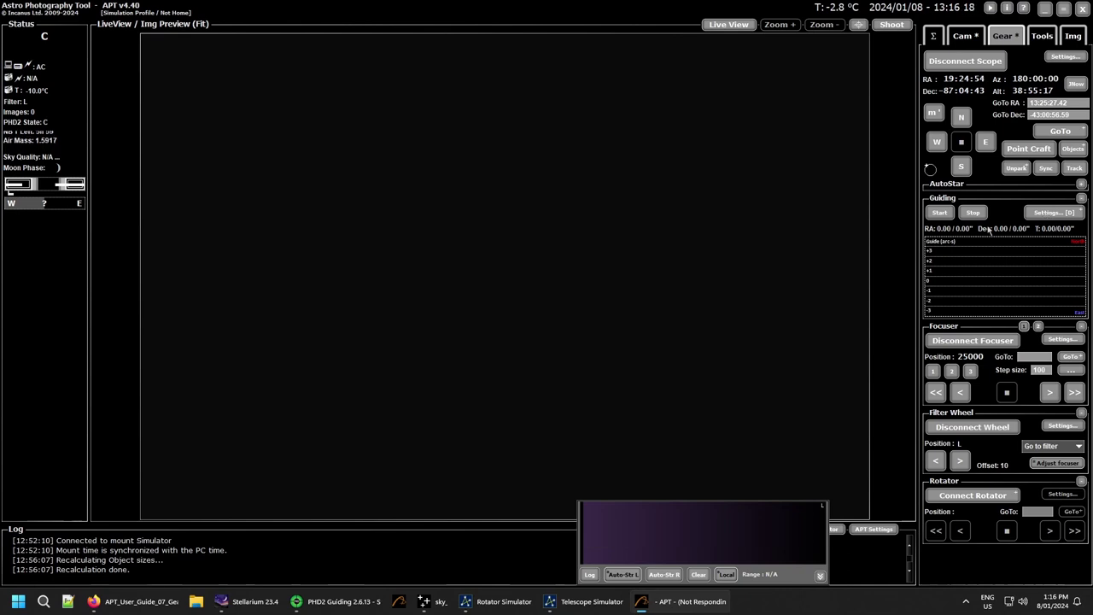
- In the Guiding Settings, choose APT Dithering as the guiding program and keep Auto Dithering set to ON
{"action": "left_click", "coordinate": [1054, 214]}
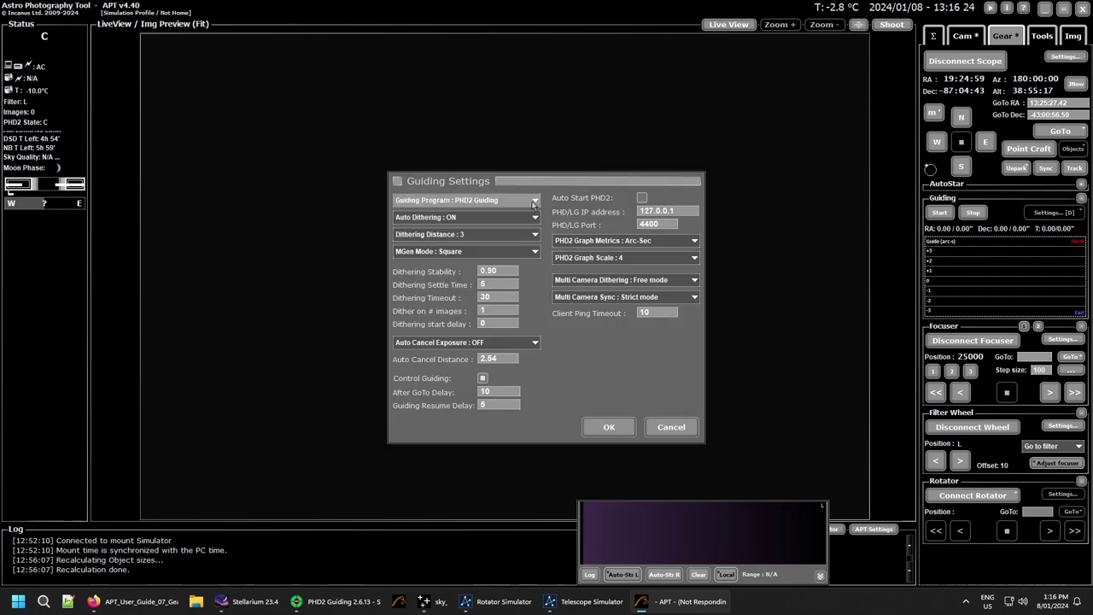
{"action": "left_click", "coordinate": [534, 202]}
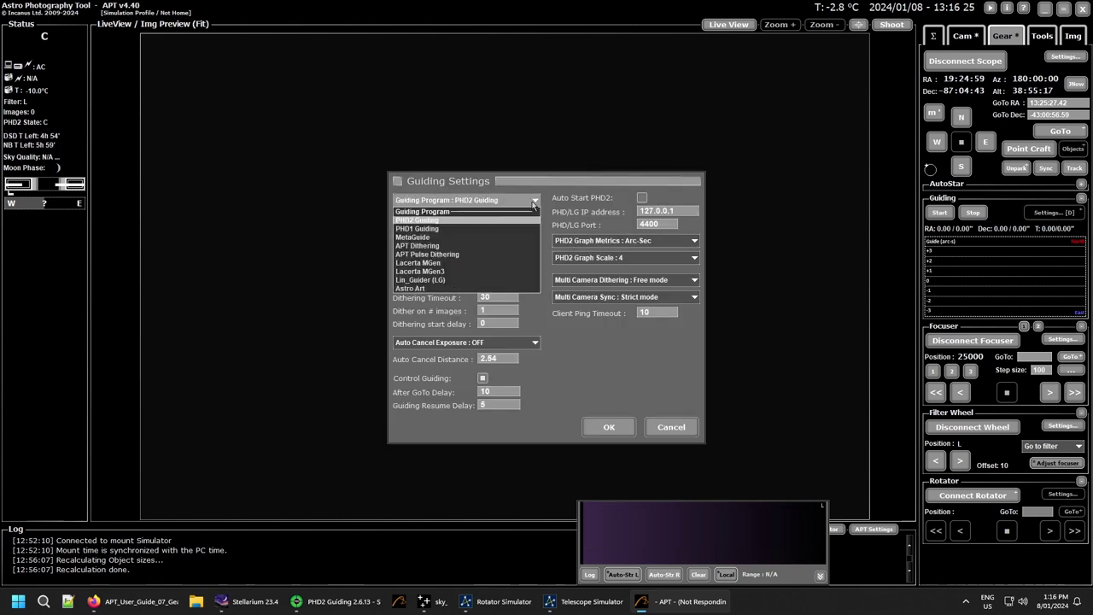
{"action": "left_click", "coordinate": [439, 247]}
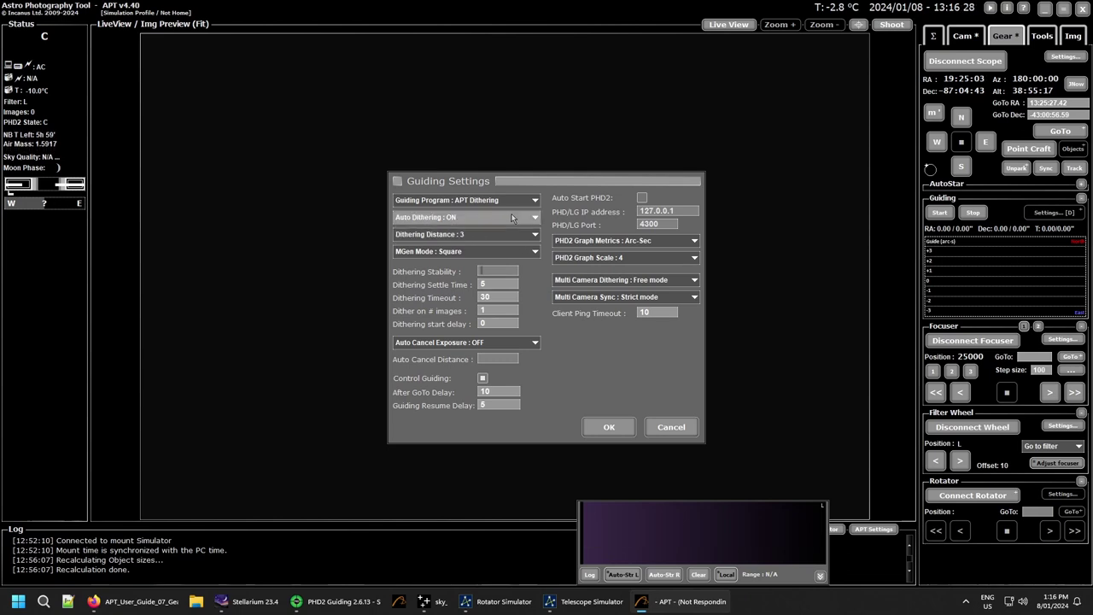
{"action": "left_click", "coordinate": [513, 221]}
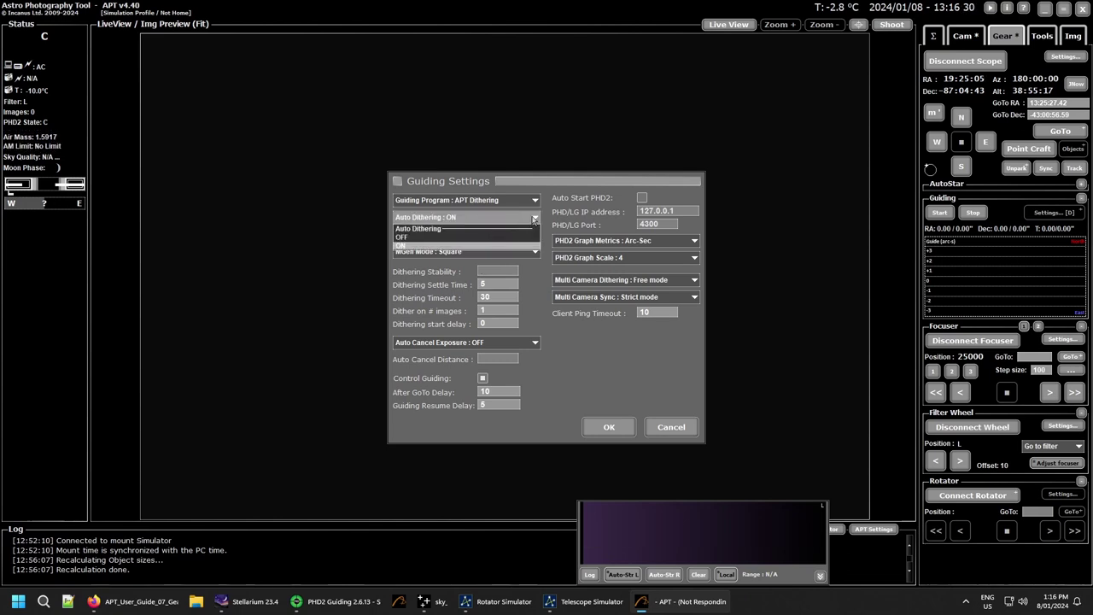
{"action": "left_click", "coordinate": [484, 245]}
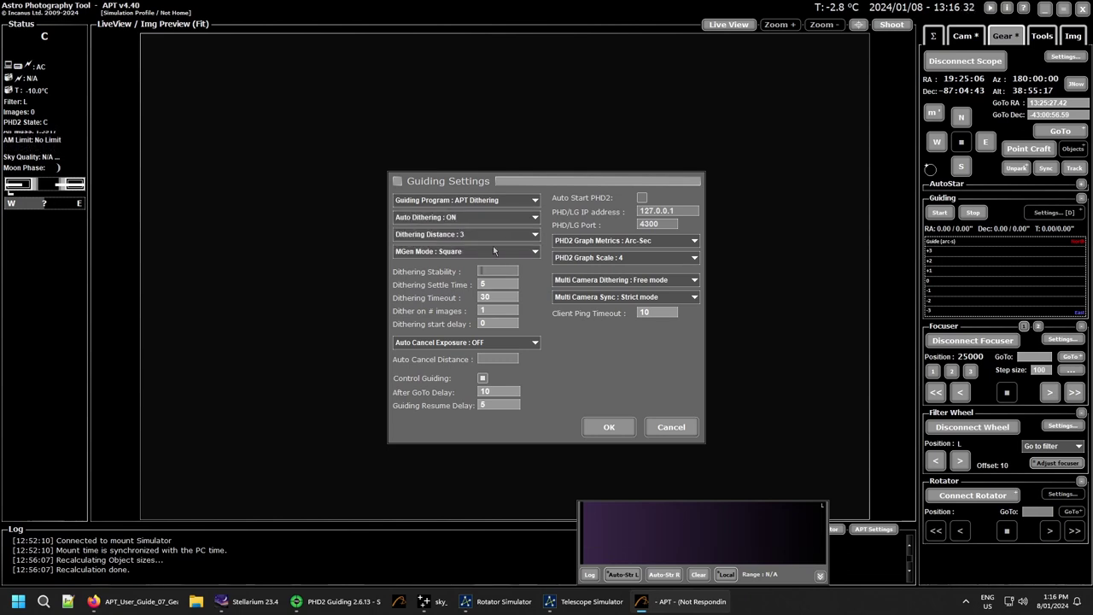